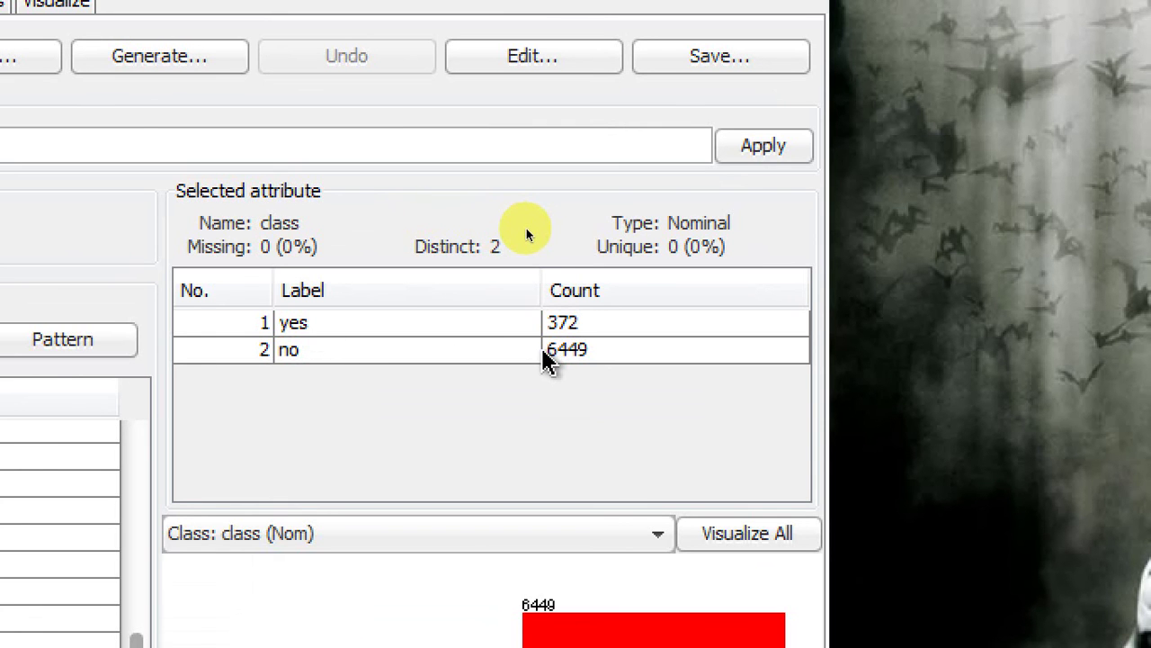
Compute 6449 / 372 in Calculator, getting about 17.34, then close Calculator
{"action": "key", "text": "XF86Calculator"}
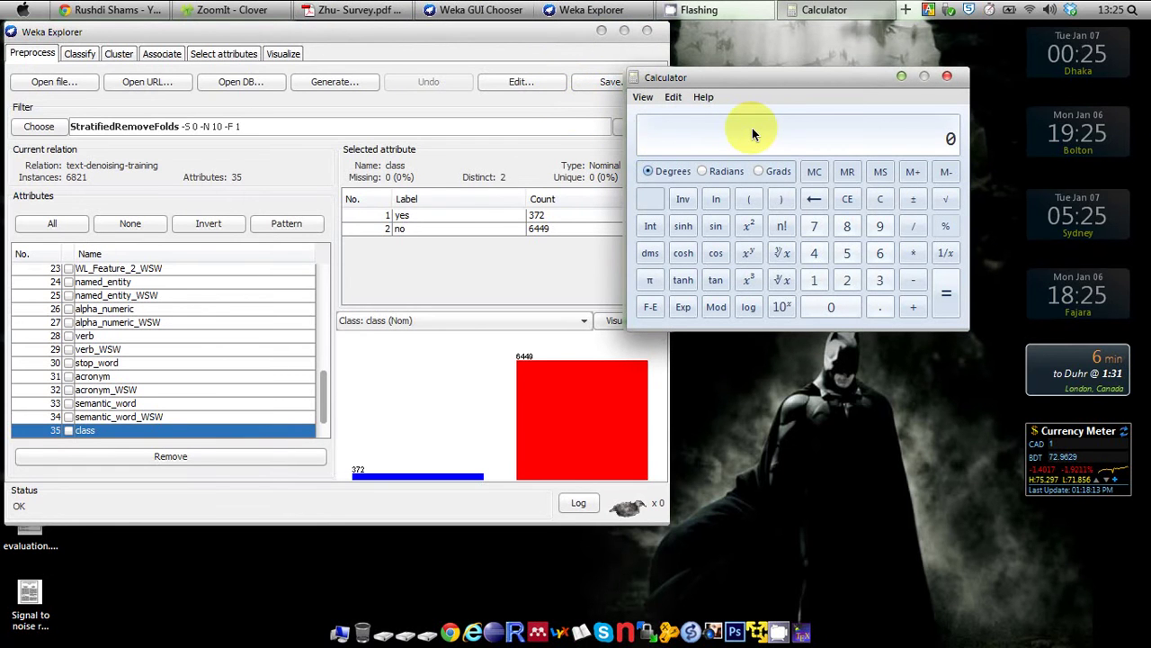
{"action": "type", "text": "6449"}
{"action": "key", "text": "slash"}
{"action": "type", "text": "372"}
{"action": "key", "text": "Return"}
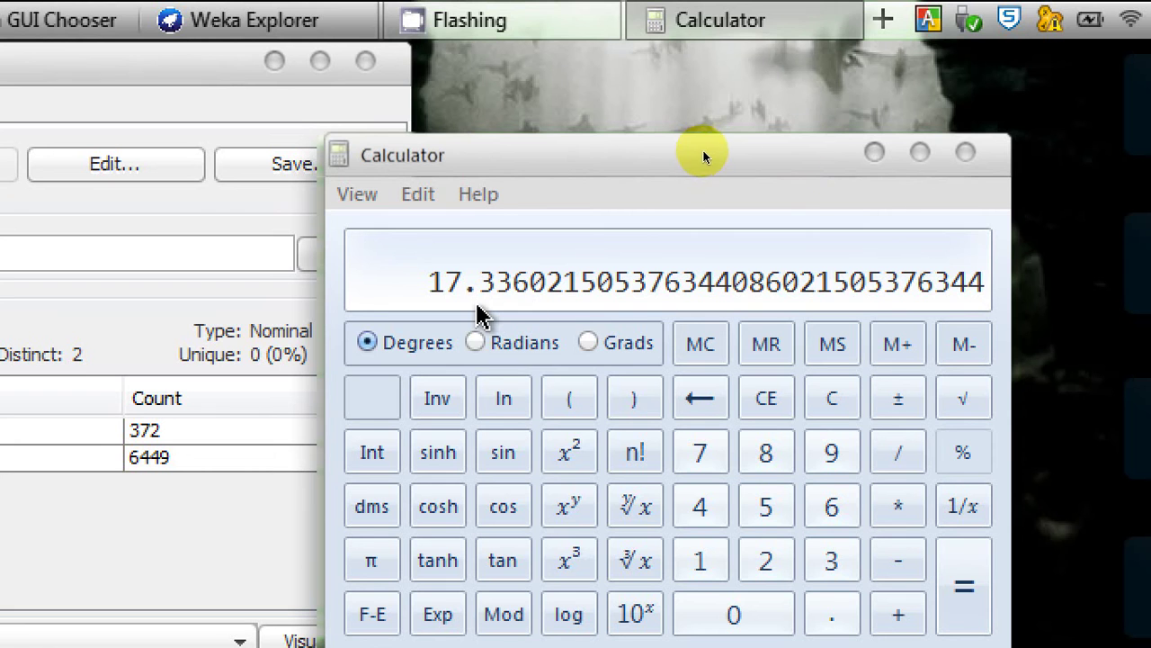
{"action": "left_click", "coordinate": [944, 80]}
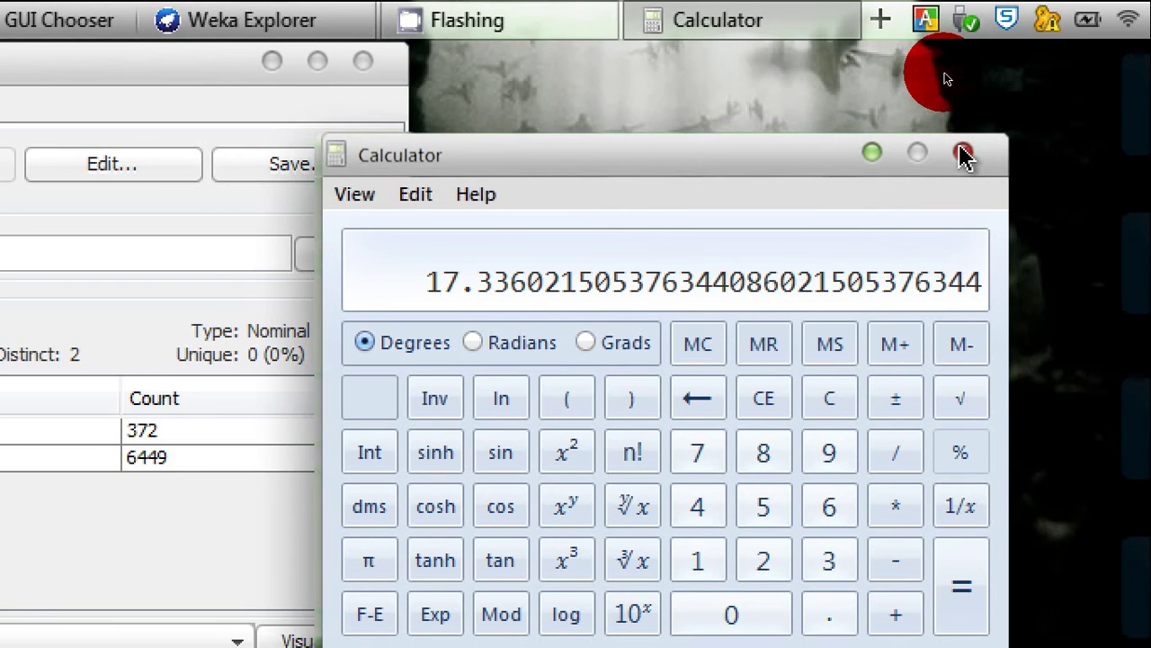
{"action": "left_click", "coordinate": [964, 157]}
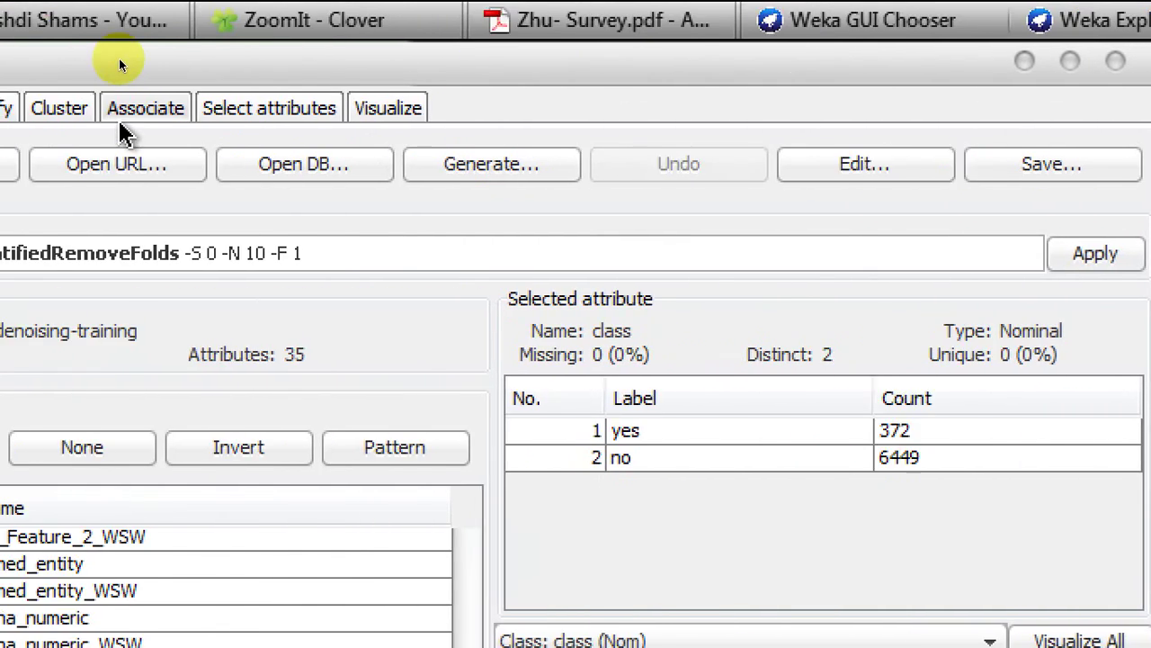
Choose filters > supervised > instance > StratifiedRemoveFolds as the filter
{"action": "left_click", "coordinate": [41, 261]}
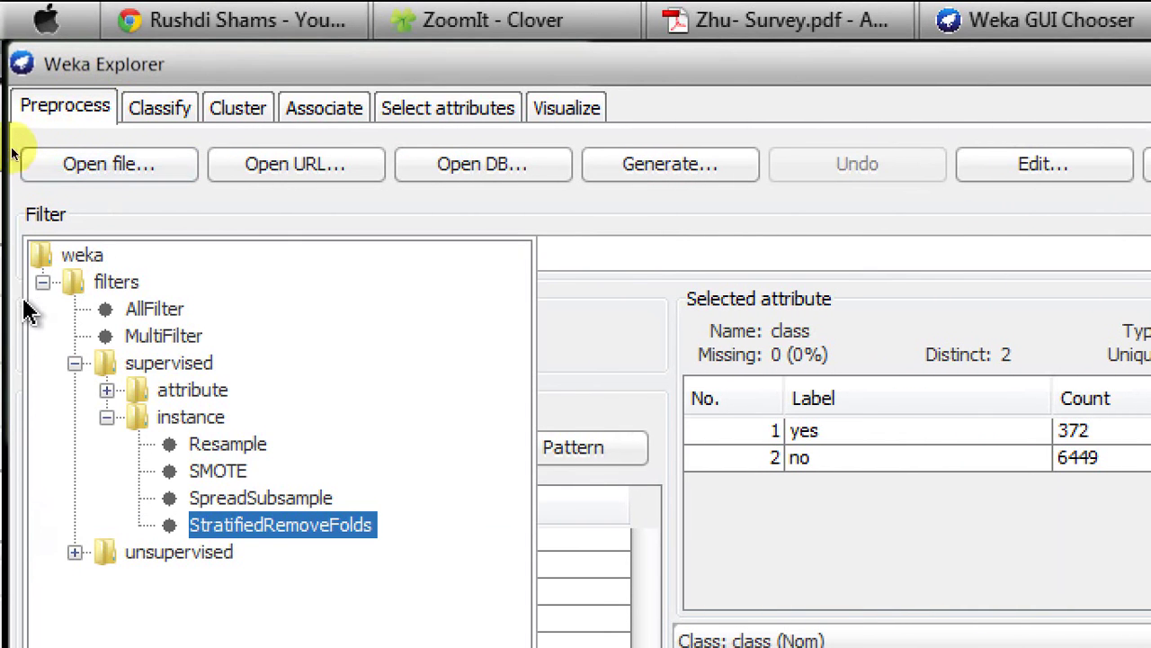
{"action": "double_click", "coordinate": [130, 286]}
{"action": "double_click", "coordinate": [133, 286]}
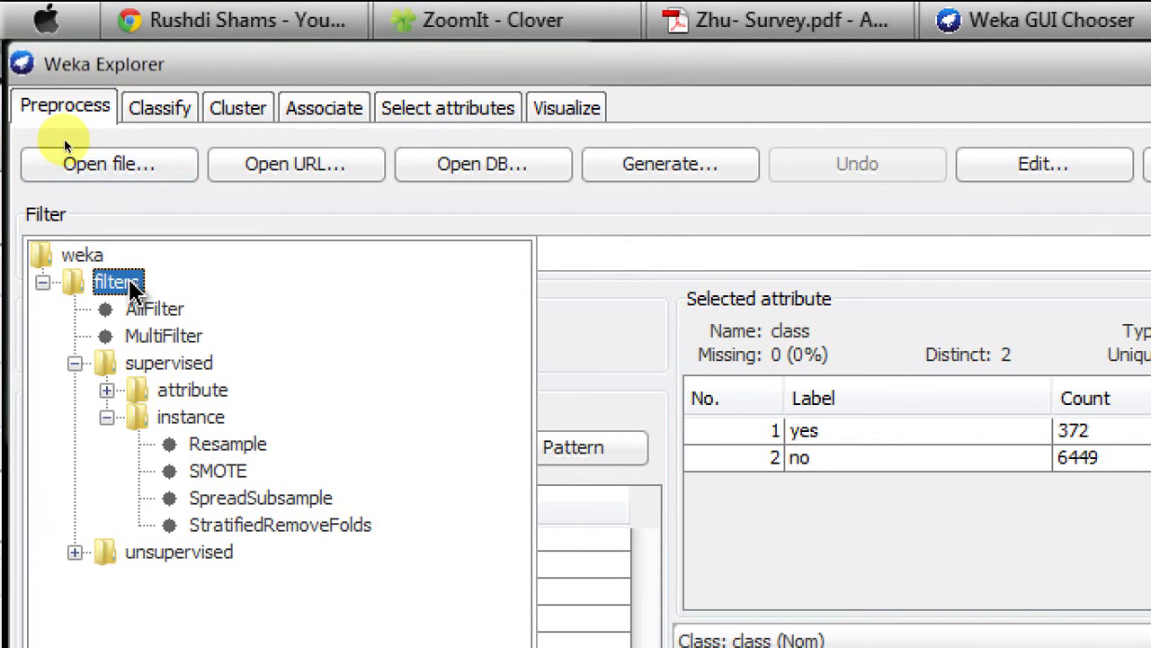
{"action": "double_click", "coordinate": [180, 361]}
{"action": "double_click", "coordinate": [180, 361]}
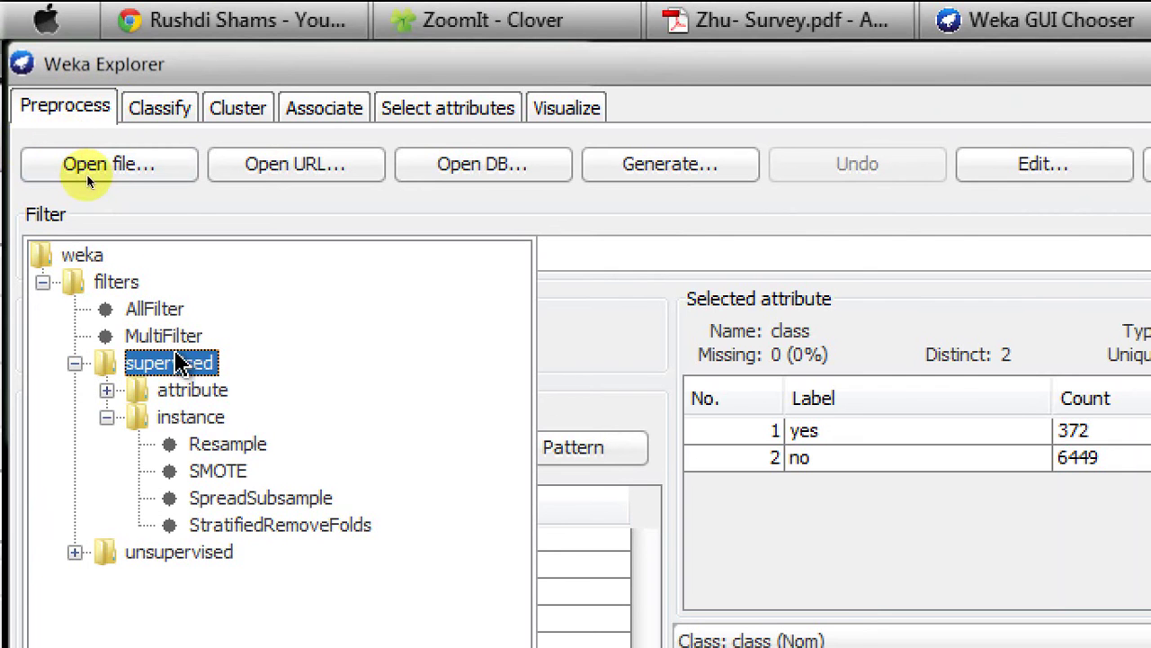
{"action": "double_click", "coordinate": [213, 423]}
{"action": "double_click", "coordinate": [214, 425]}
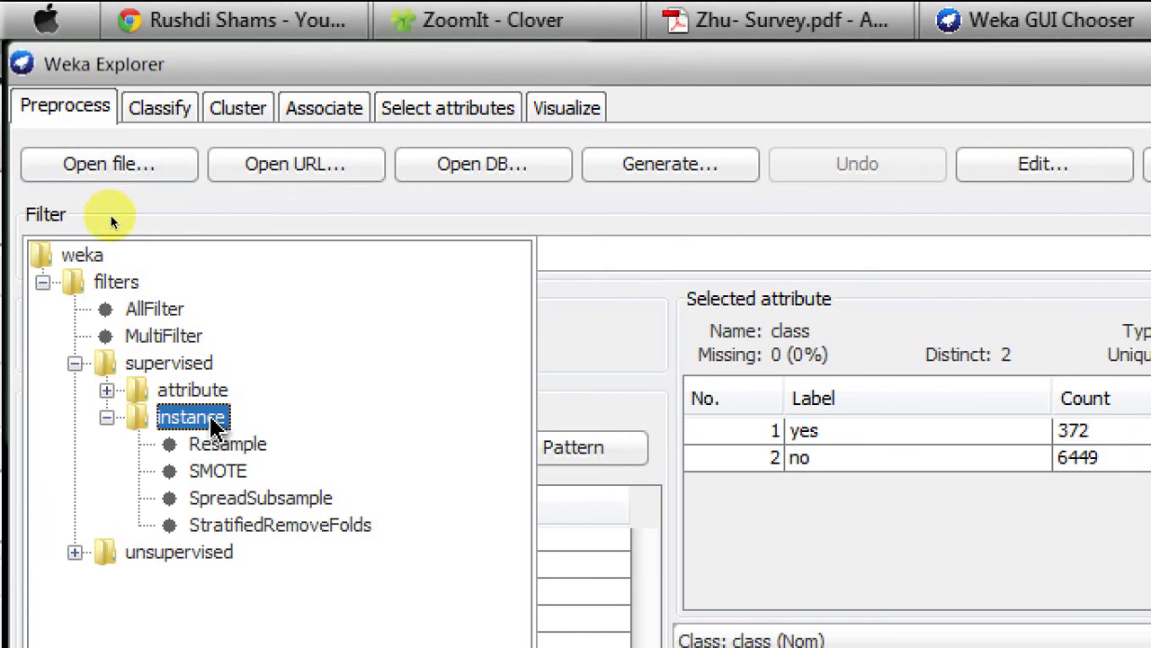
{"action": "left_click", "coordinate": [319, 526]}
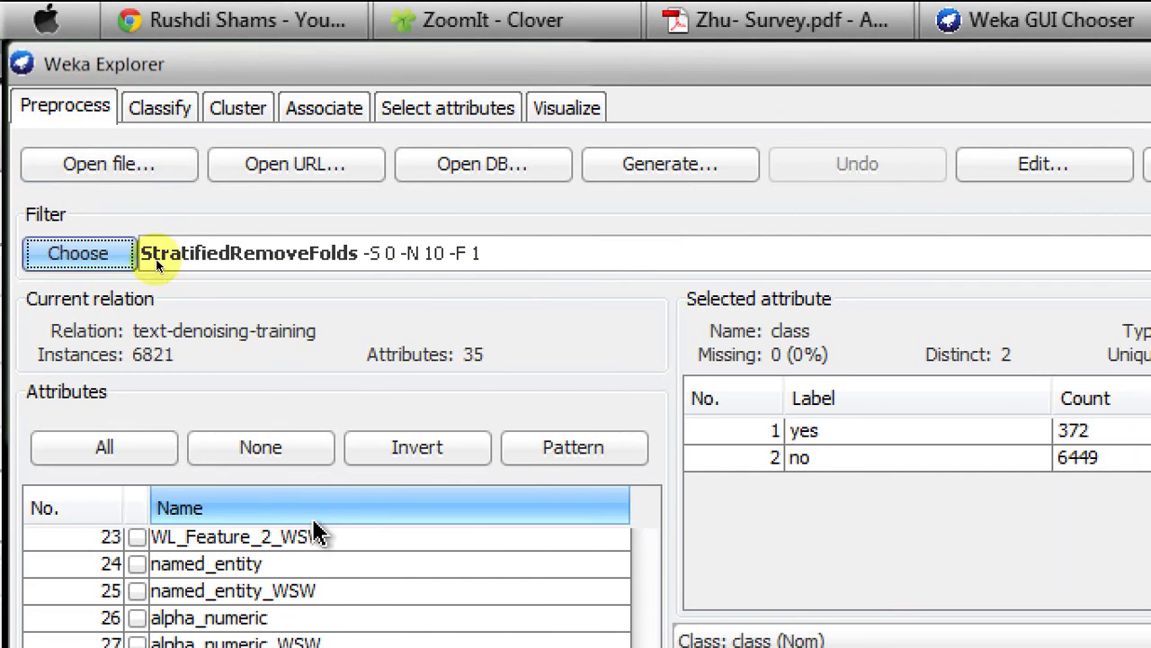
{"action": "left_click", "coordinate": [434, 260]}
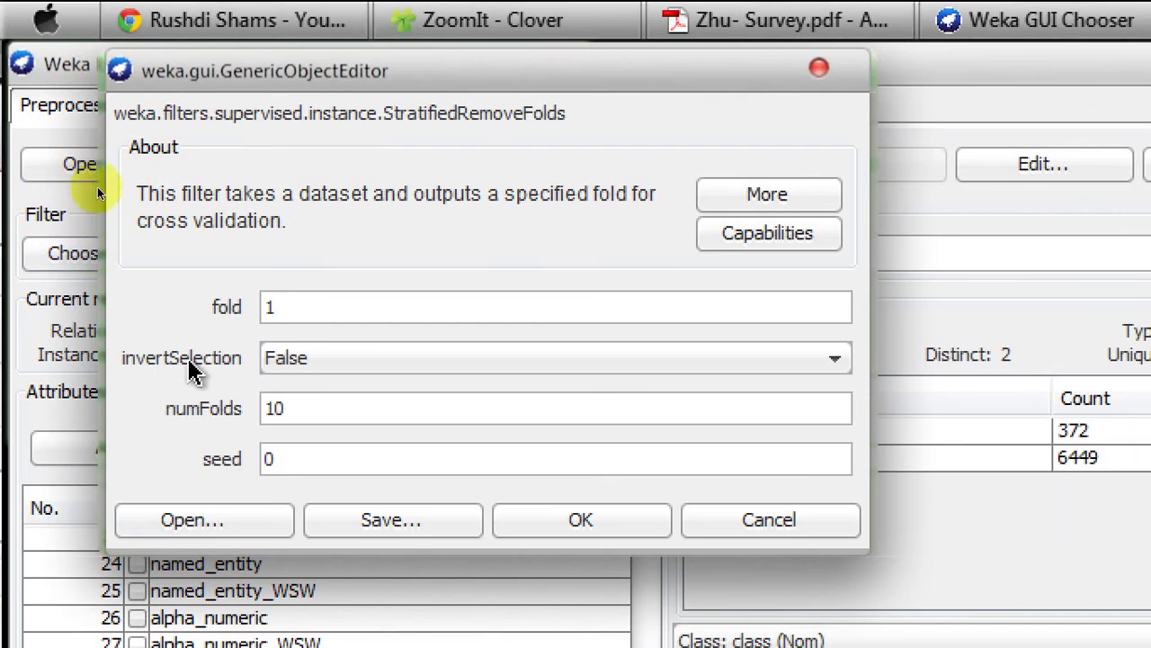
{"action": "left_click", "coordinate": [782, 198]}
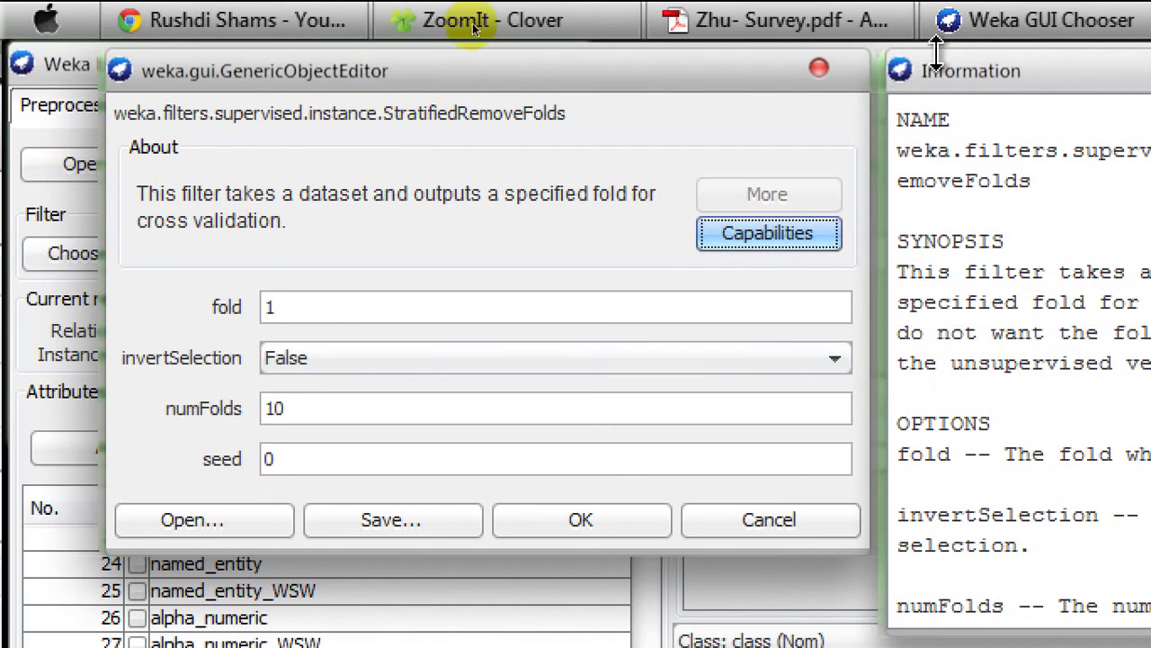
{"action": "left_click_drag", "start_coordinate": [961, 77], "coordinate": [342, 110]}
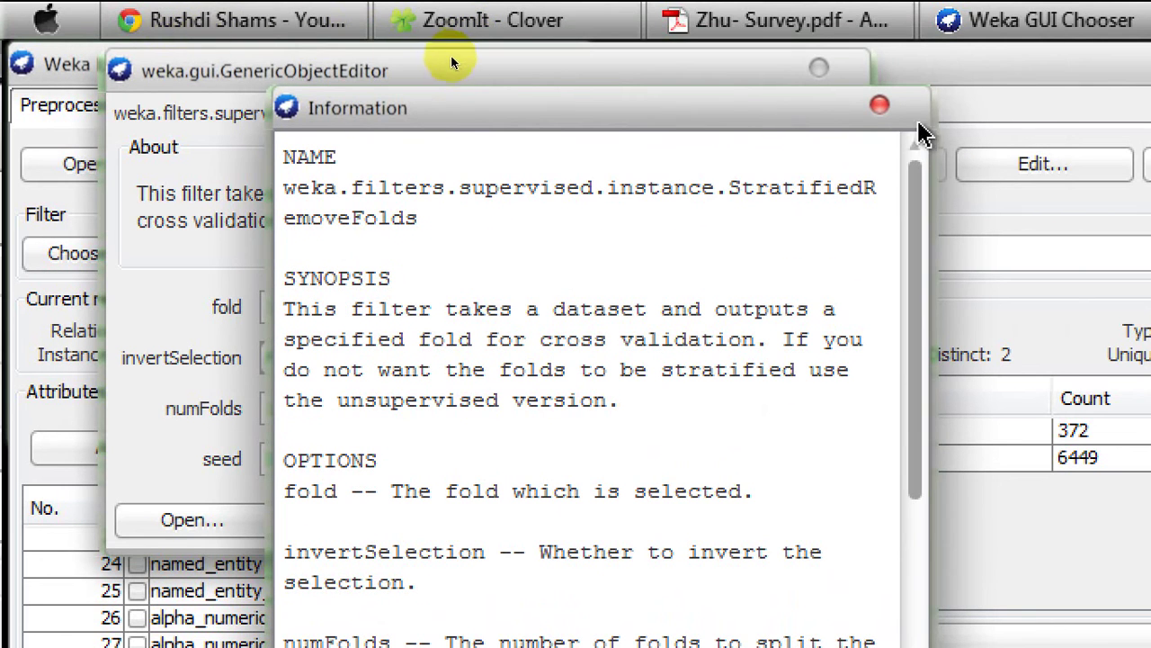
{"action": "left_click", "coordinate": [880, 108]}
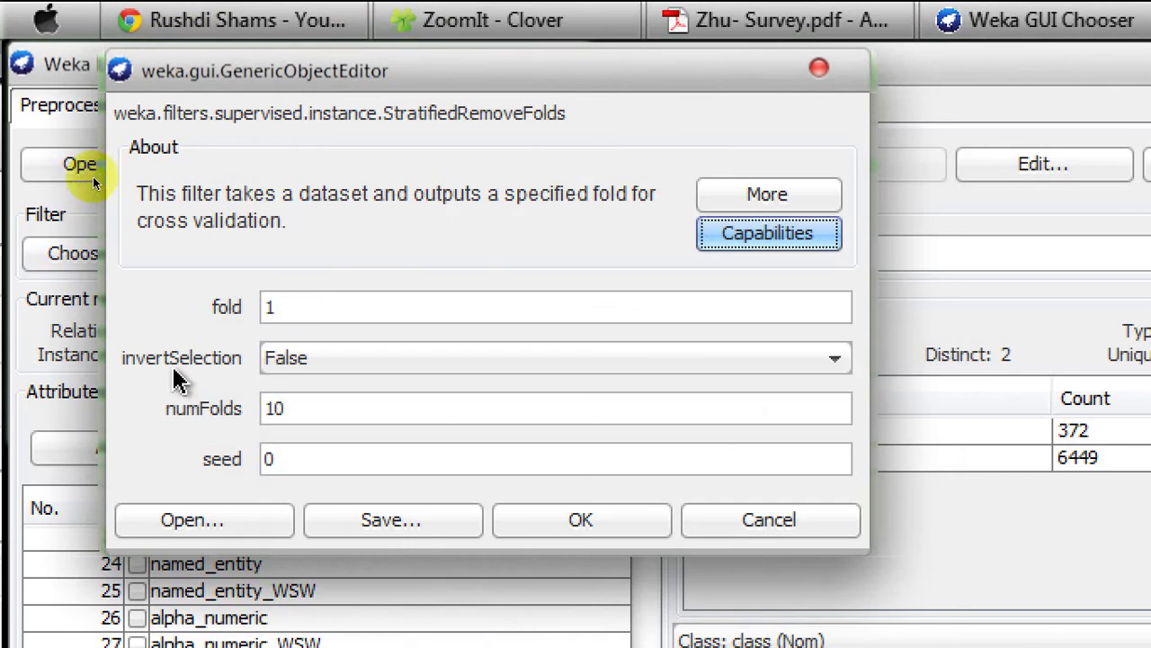
{"action": "left_click", "coordinate": [283, 306]}
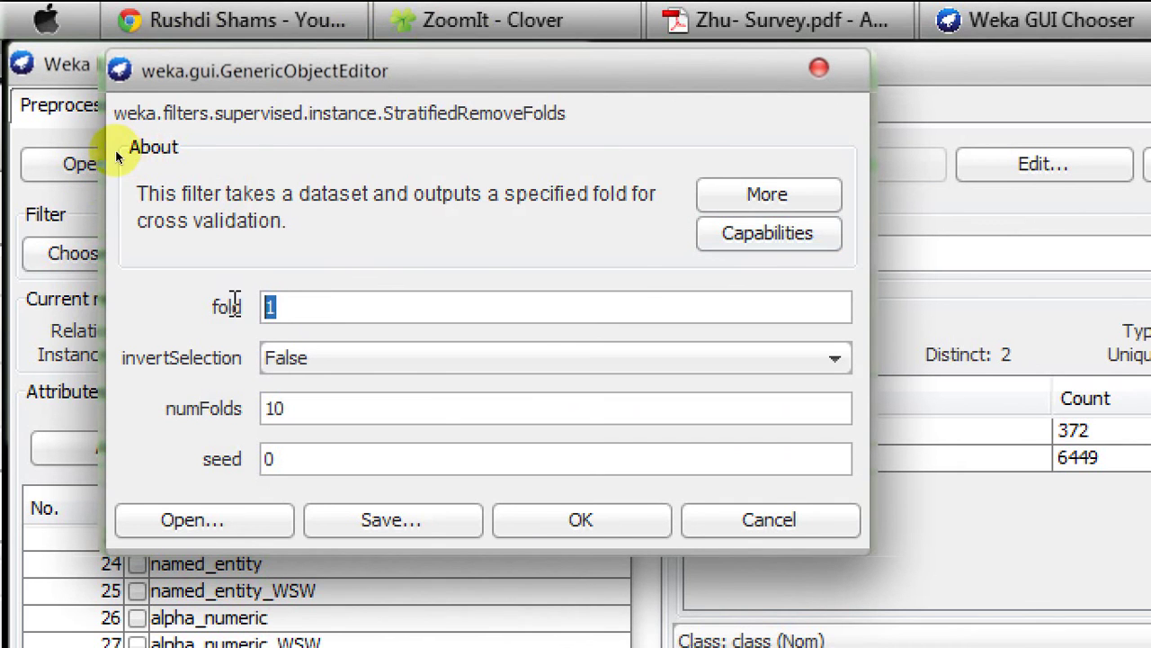
{"action": "double_click", "coordinate": [270, 307]}
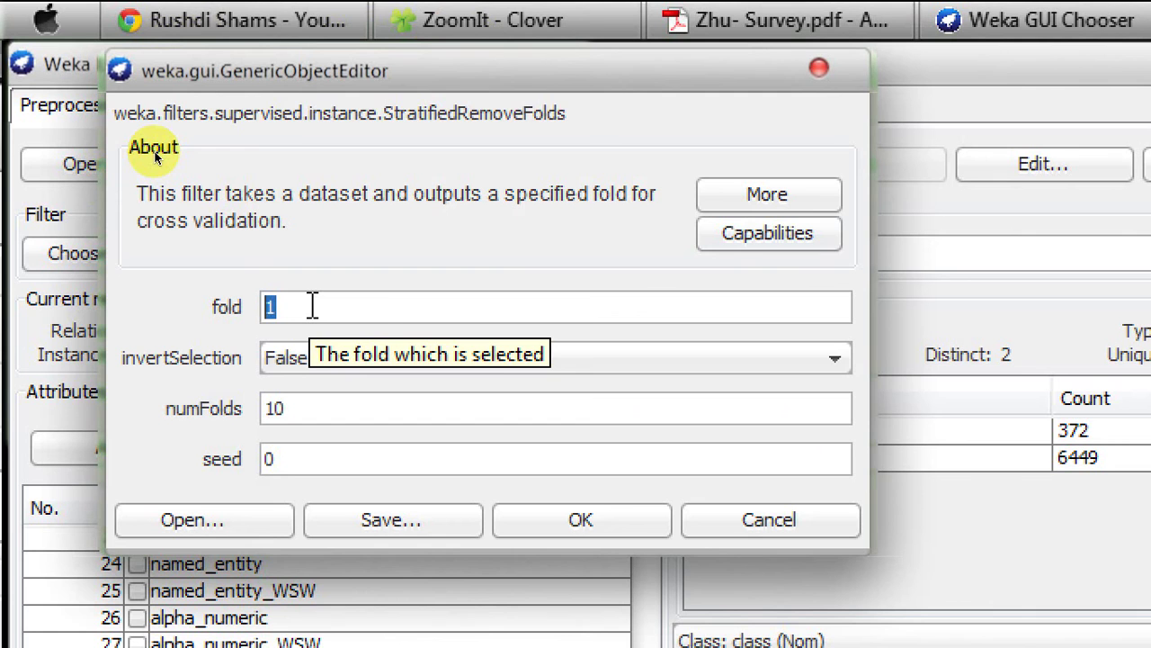
{"action": "double_click", "coordinate": [275, 409]}
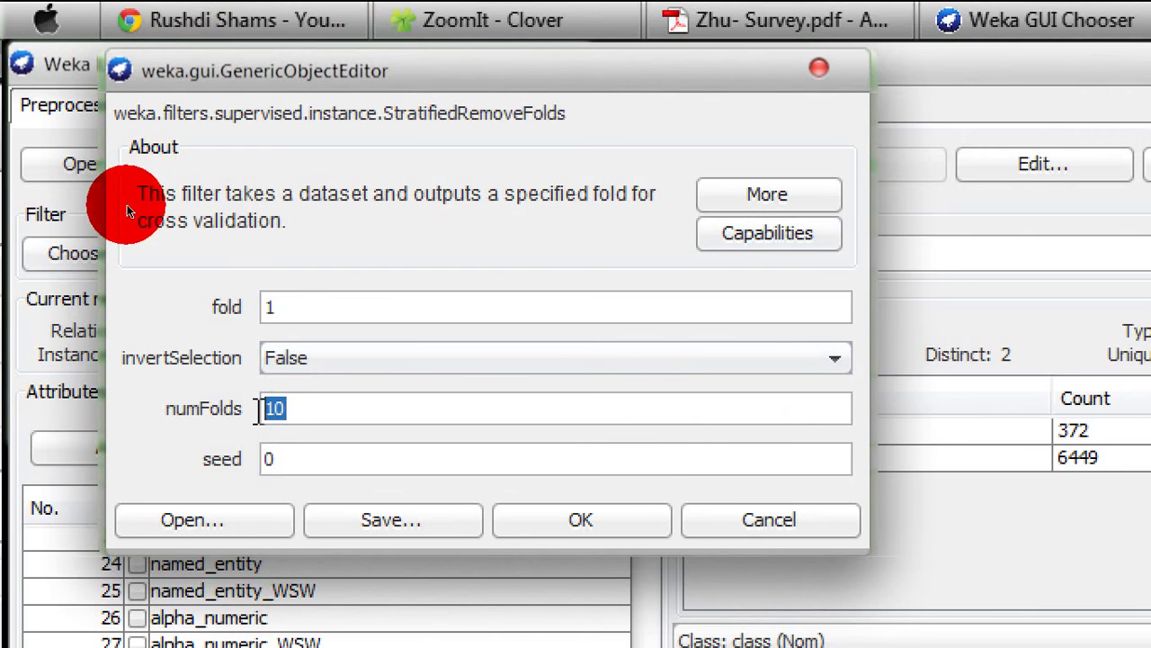
{"action": "double_click", "coordinate": [269, 306]}
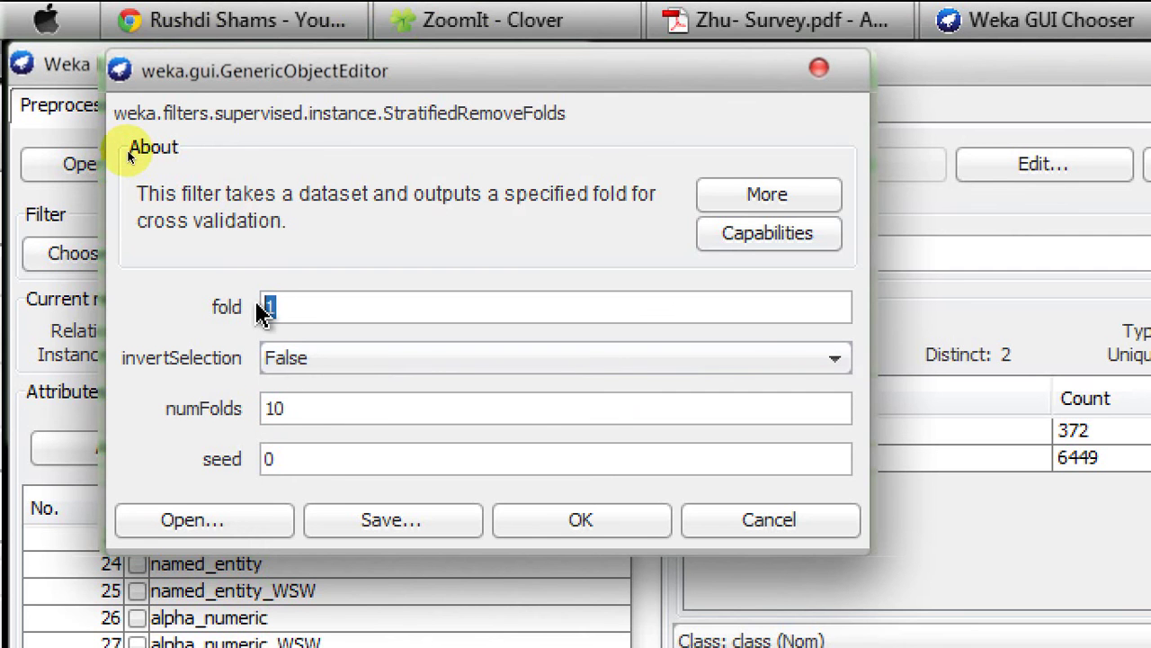
{"action": "left_click", "coordinate": [578, 521]}
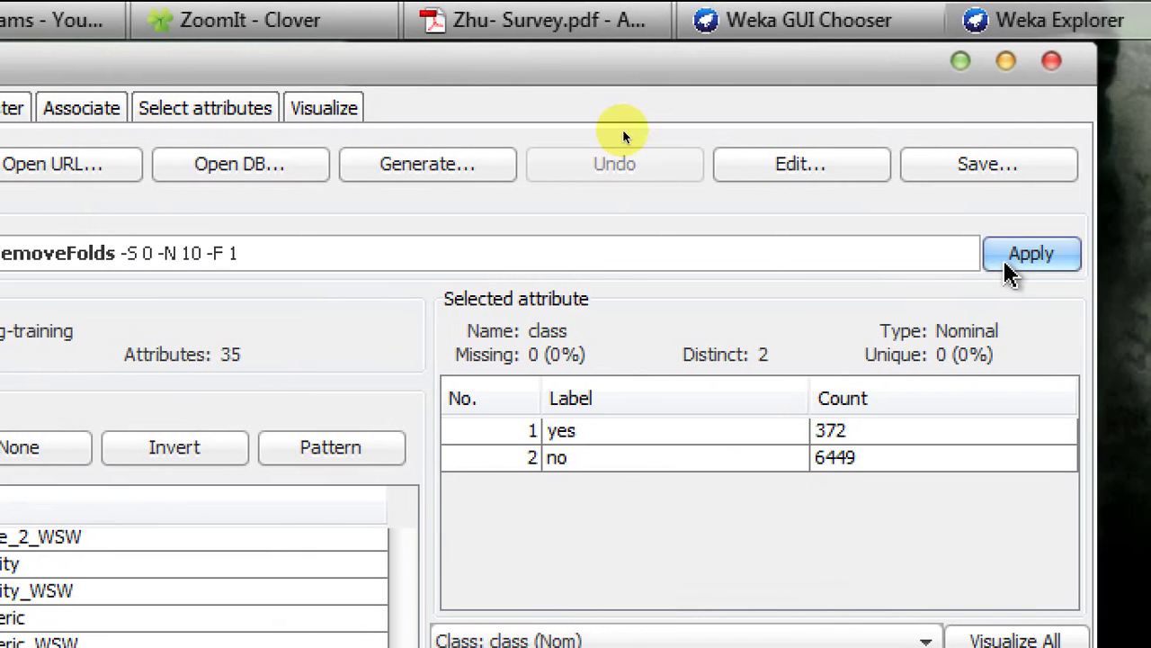
{"action": "left_click", "coordinate": [1009, 268]}
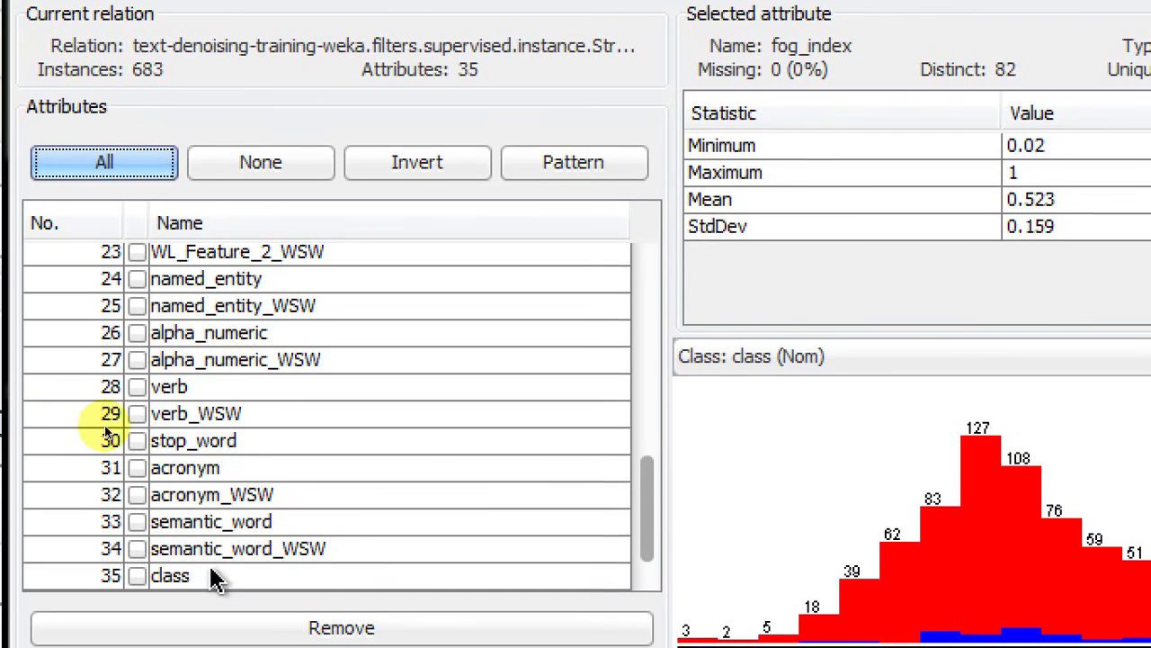
Select the class attribute to see its new counts of 38 yes and 645 no
{"action": "left_click", "coordinate": [216, 615]}
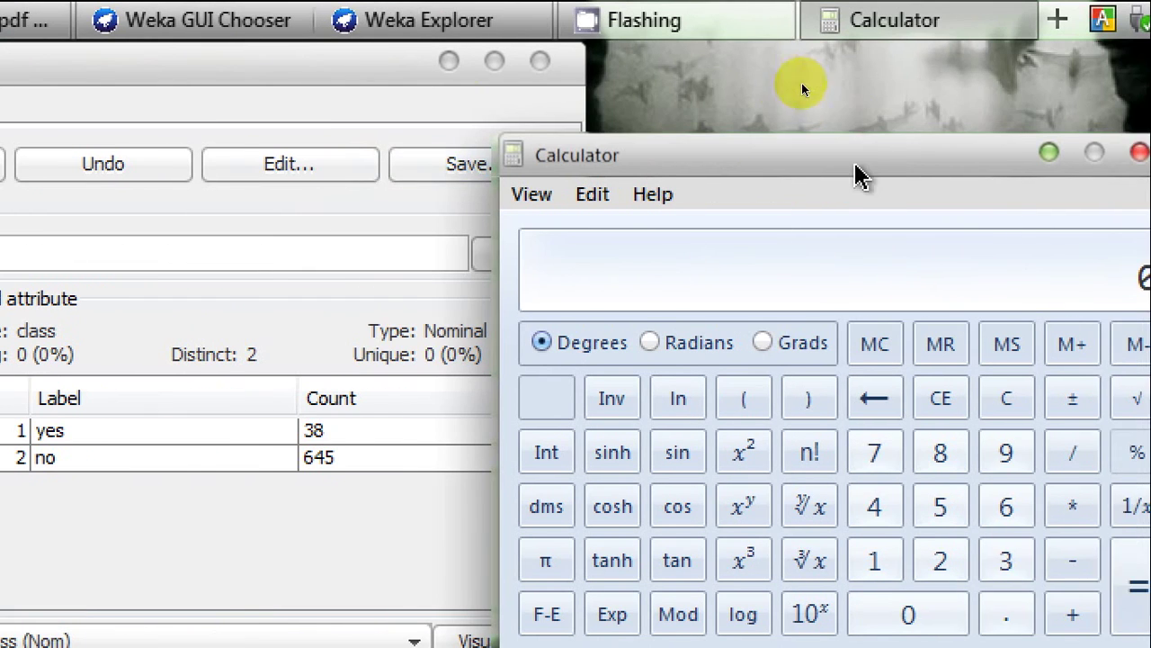
Work out 645 ÷ 38 ≈ 16.97 in Calculator, then close Calculator
{"action": "left_click_drag", "start_coordinate": [1005, 171], "coordinate": [885, 141]}
{"action": "left_click_drag", "start_coordinate": [733, 144], "coordinate": [733, 142]}
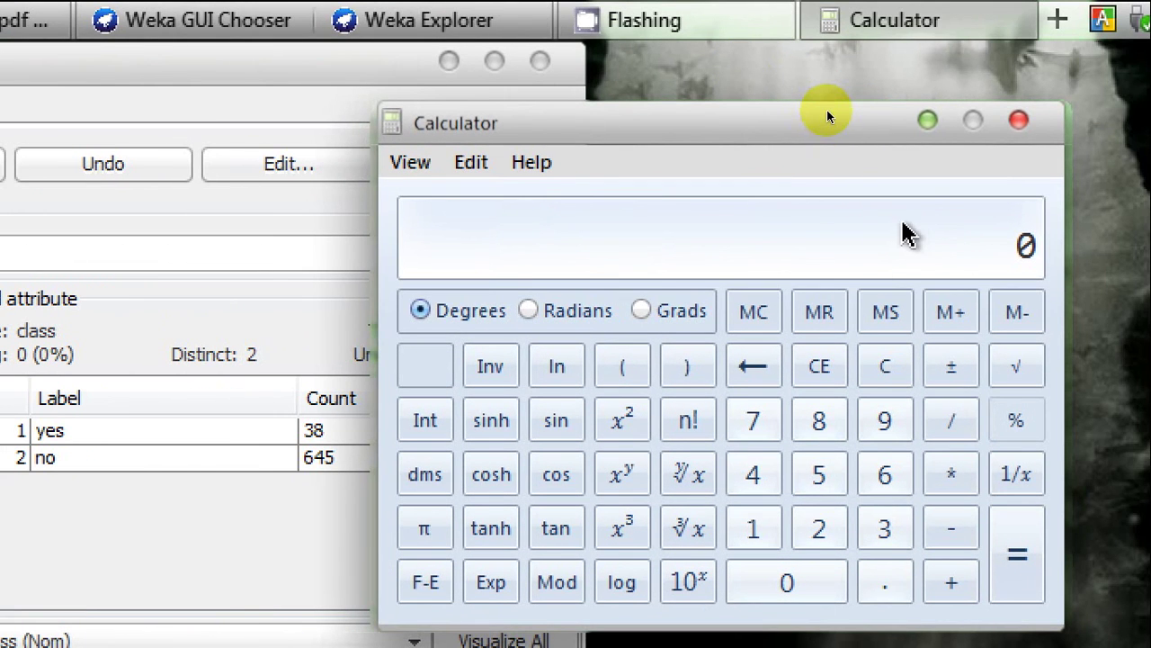
{"action": "type", "text": "5 / "}
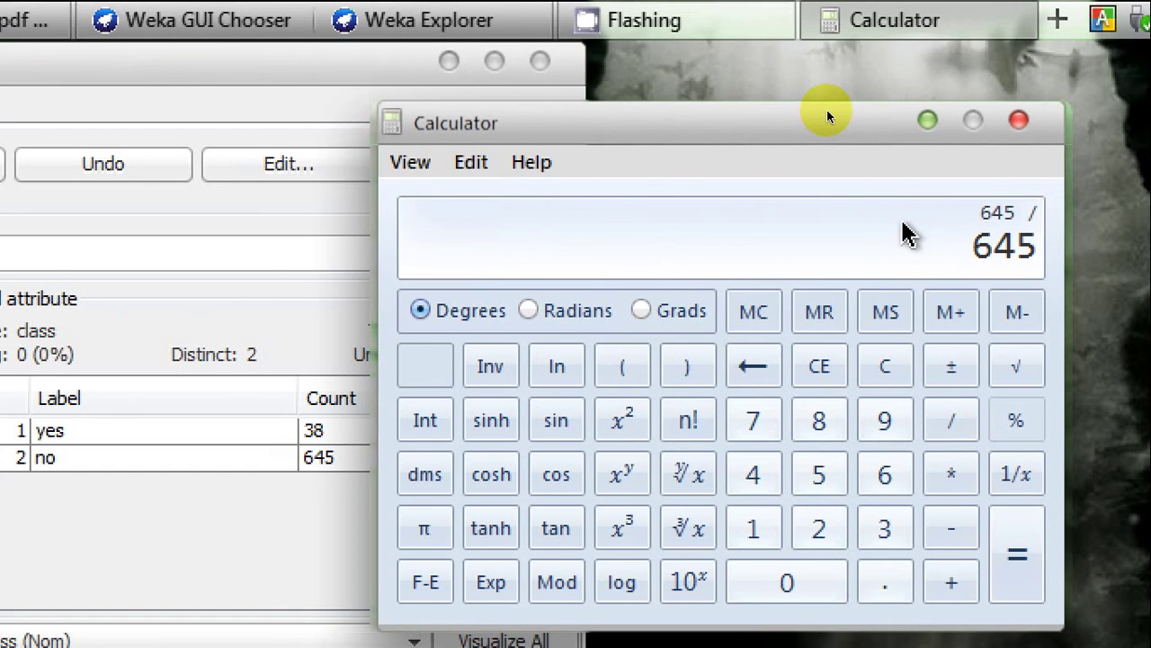
{"action": "type", "text": "38"}
{"action": "key", "text": "Return"}
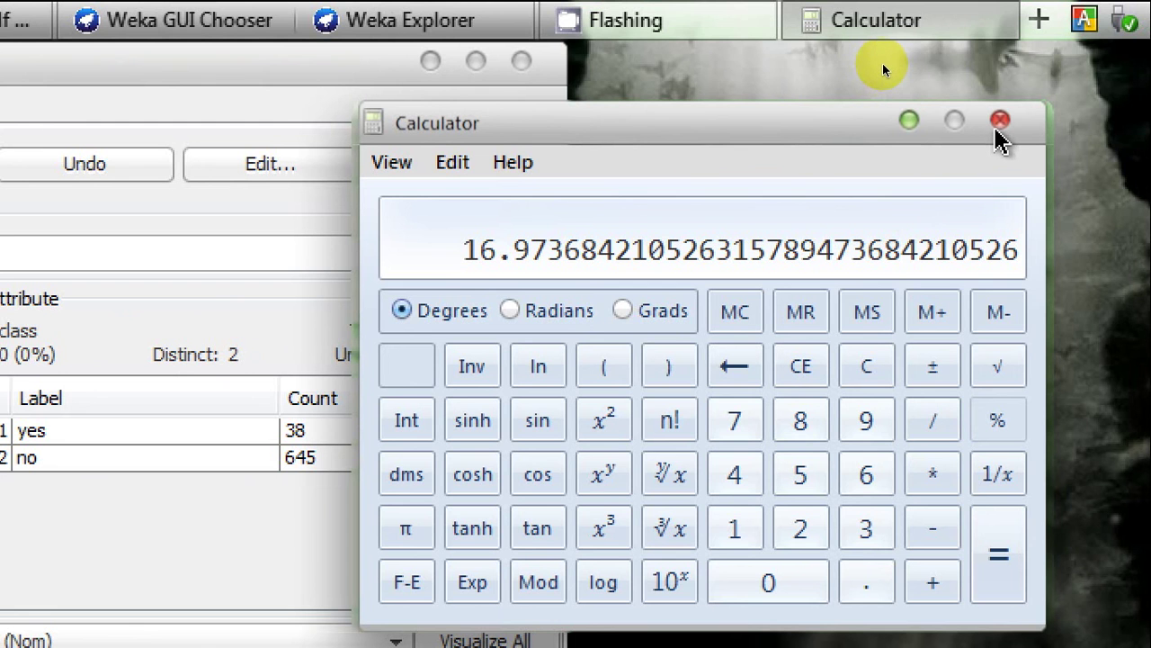
{"action": "left_click", "coordinate": [998, 122]}
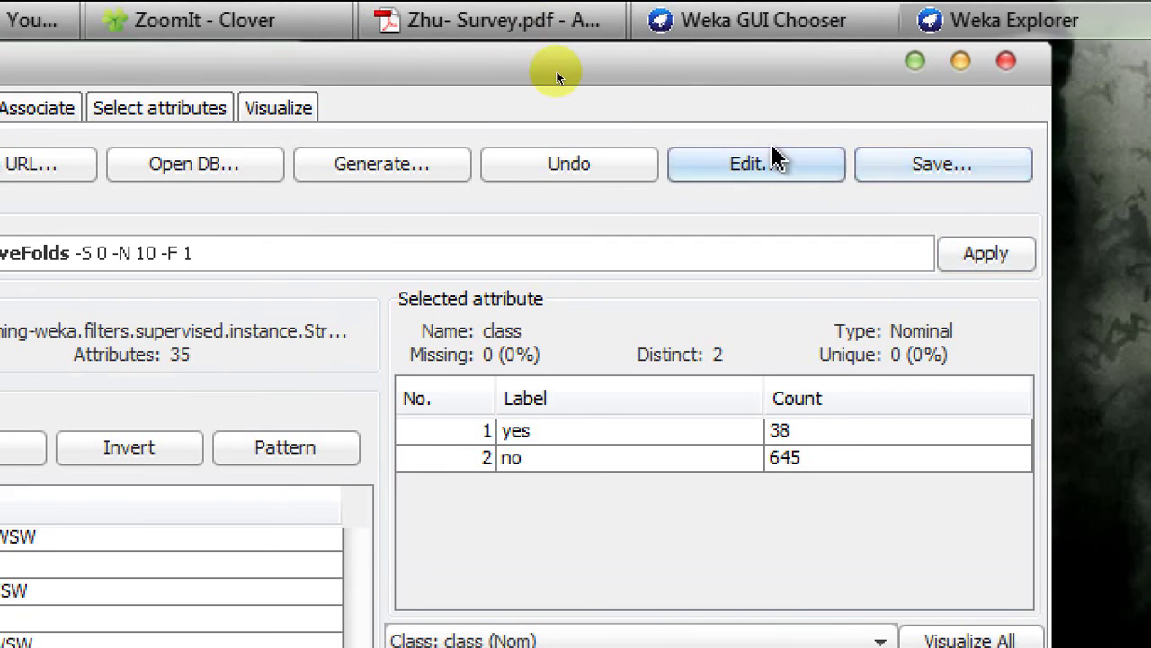
{"action": "left_click", "coordinate": [933, 175]}
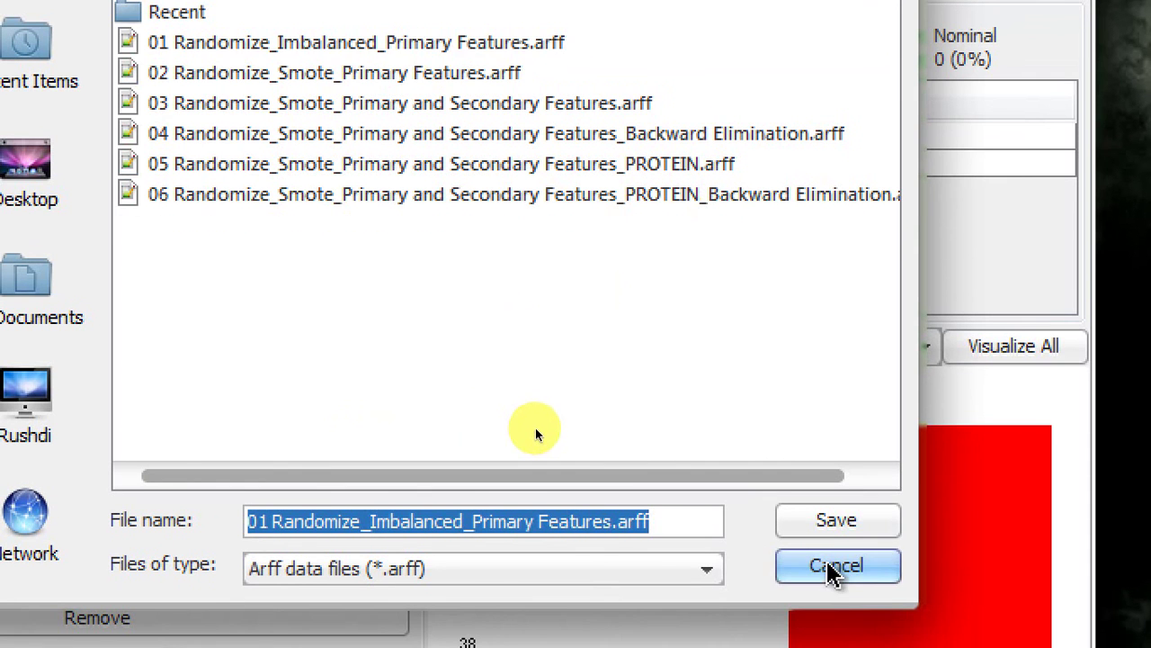
{"action": "left_click", "coordinate": [832, 571]}
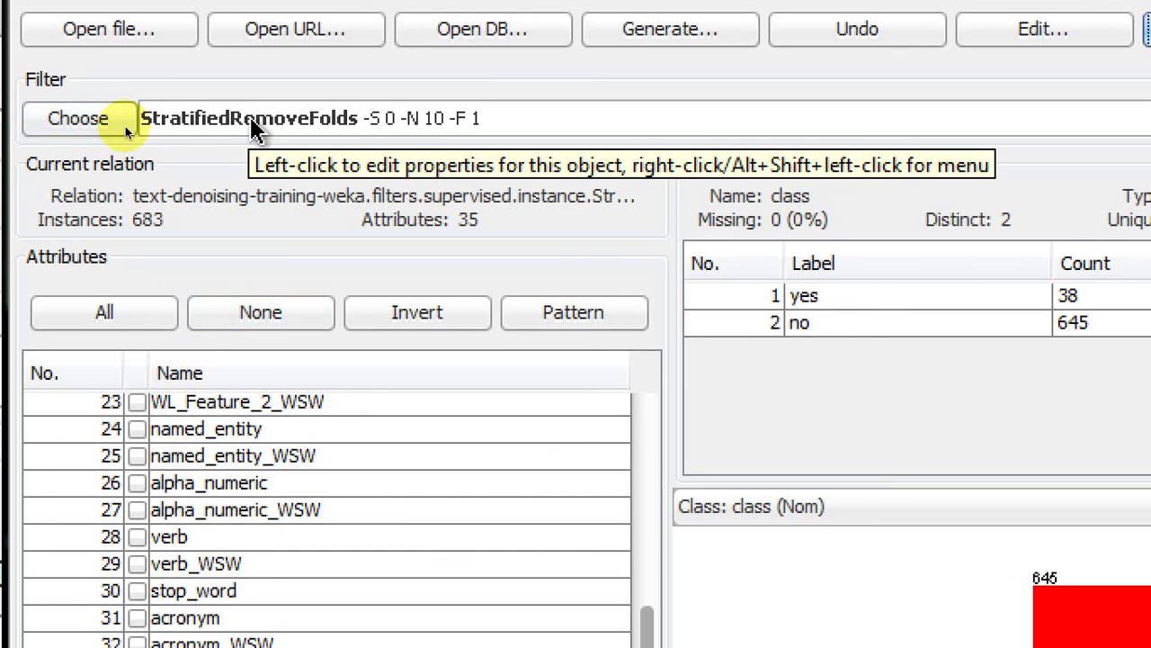
Change the filter's fold from 1 to 2, then cancel without keeping the change
{"action": "left_click", "coordinate": [251, 126]}
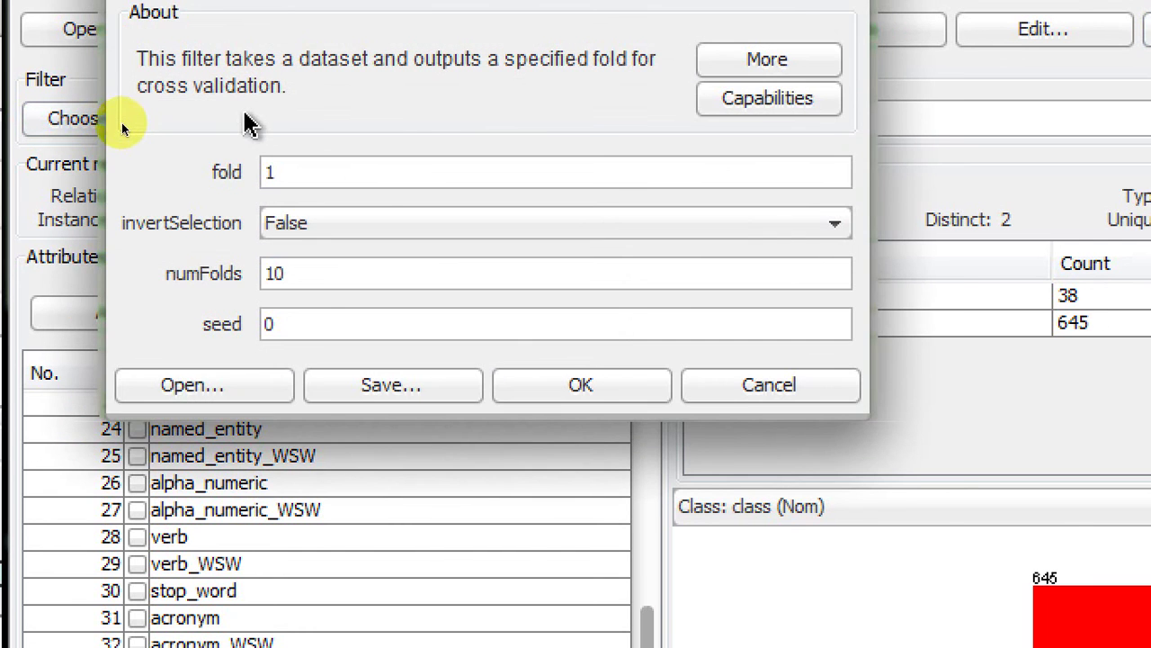
{"action": "left_click_drag", "start_coordinate": [319, 174], "coordinate": [250, 172]}
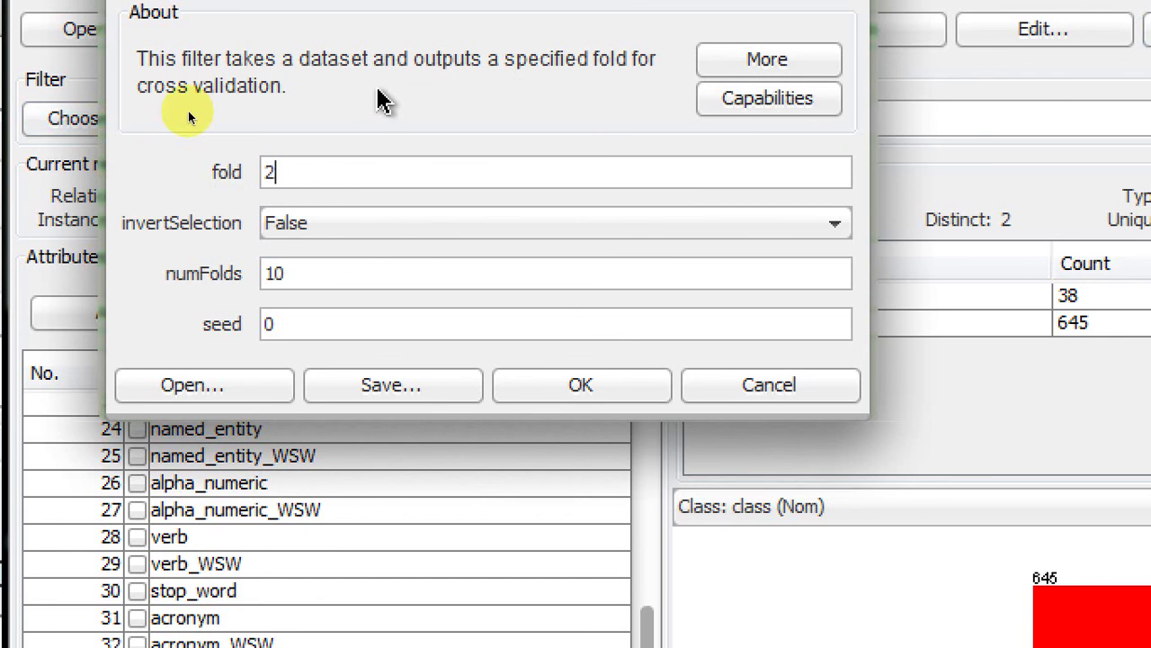
{"action": "type", "text": "2"}
{"action": "key", "text": "Tab"}
{"action": "left_click", "coordinate": [610, 394]}
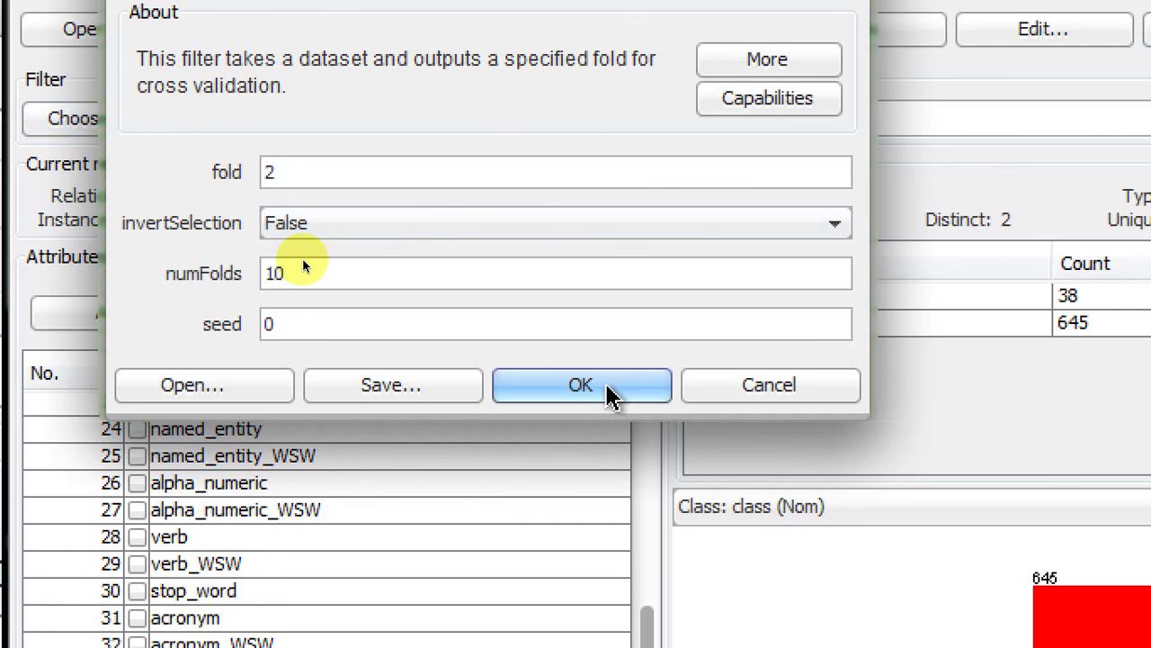
{"action": "left_click", "coordinate": [800, 386]}
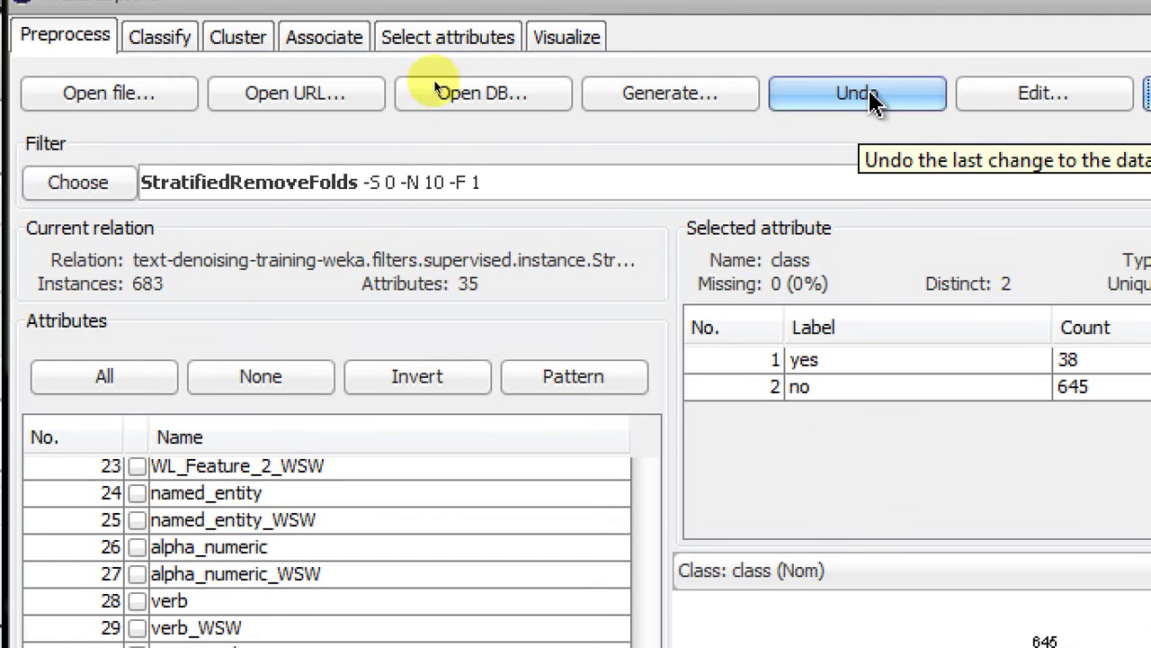
Undo to the full dataset, set the fold to 2, and apply the filter, leaving 682 instances
{"action": "left_click", "coordinate": [873, 102]}
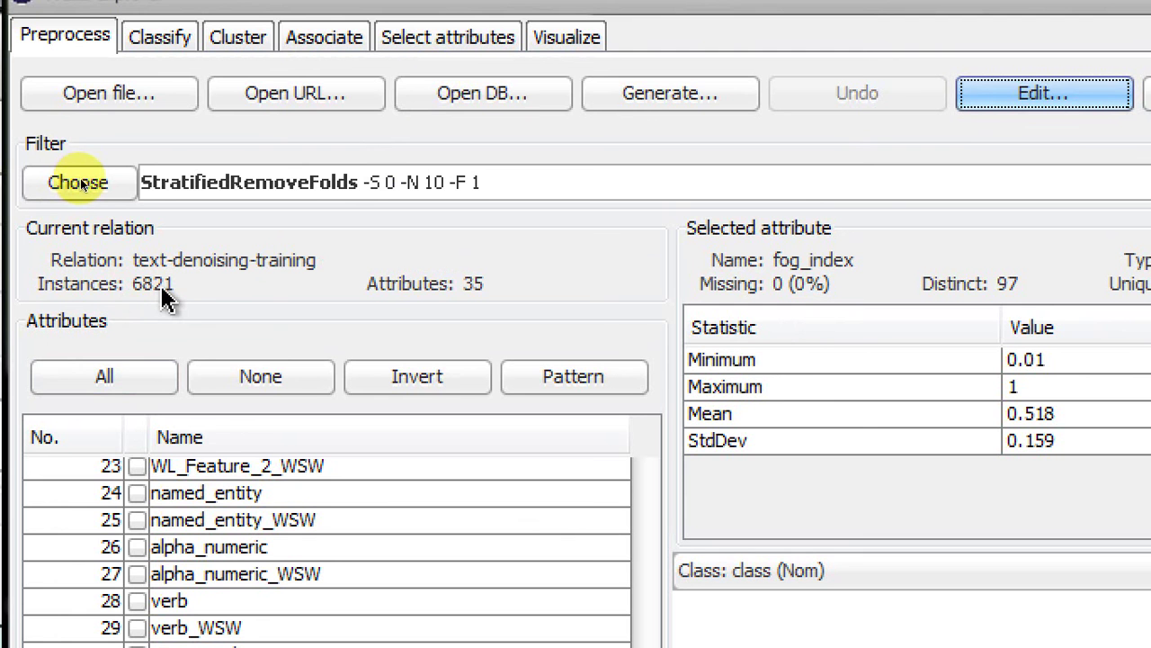
{"action": "left_click", "coordinate": [305, 191]}
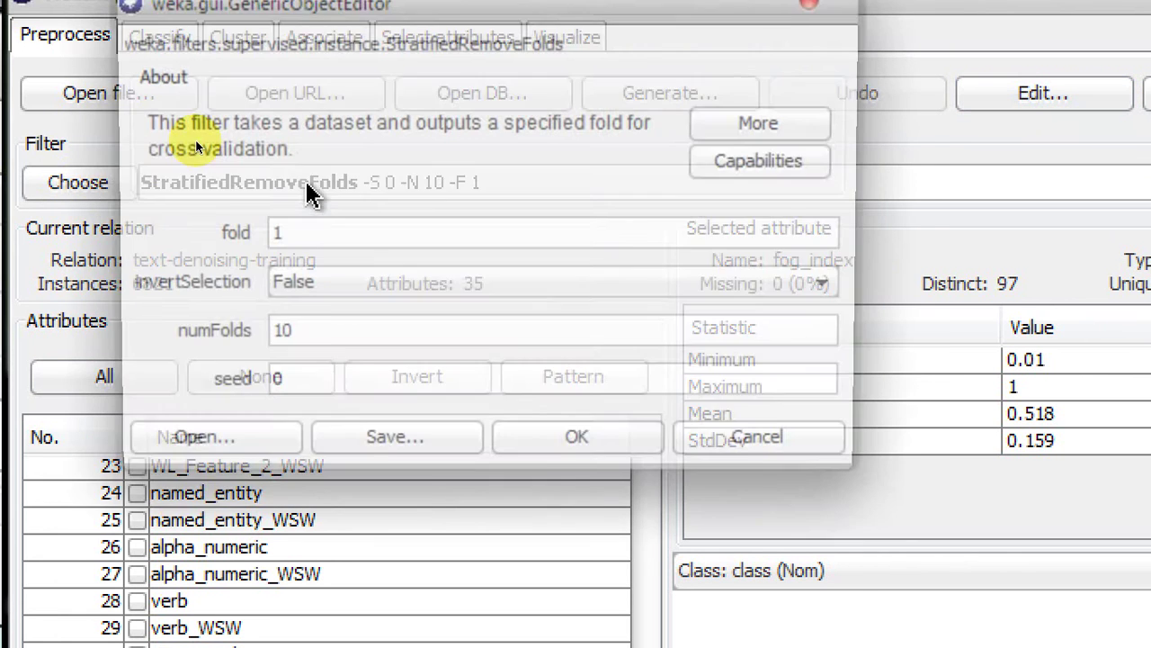
{"action": "double_click", "coordinate": [313, 237]}
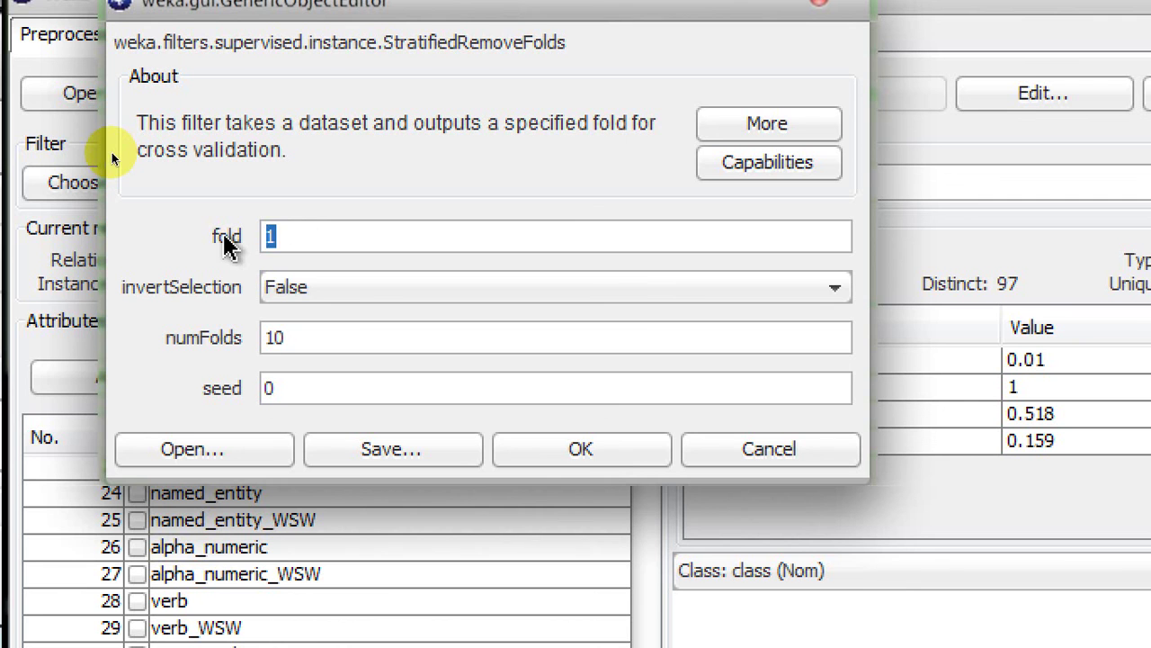
{"action": "type", "text": "2"}
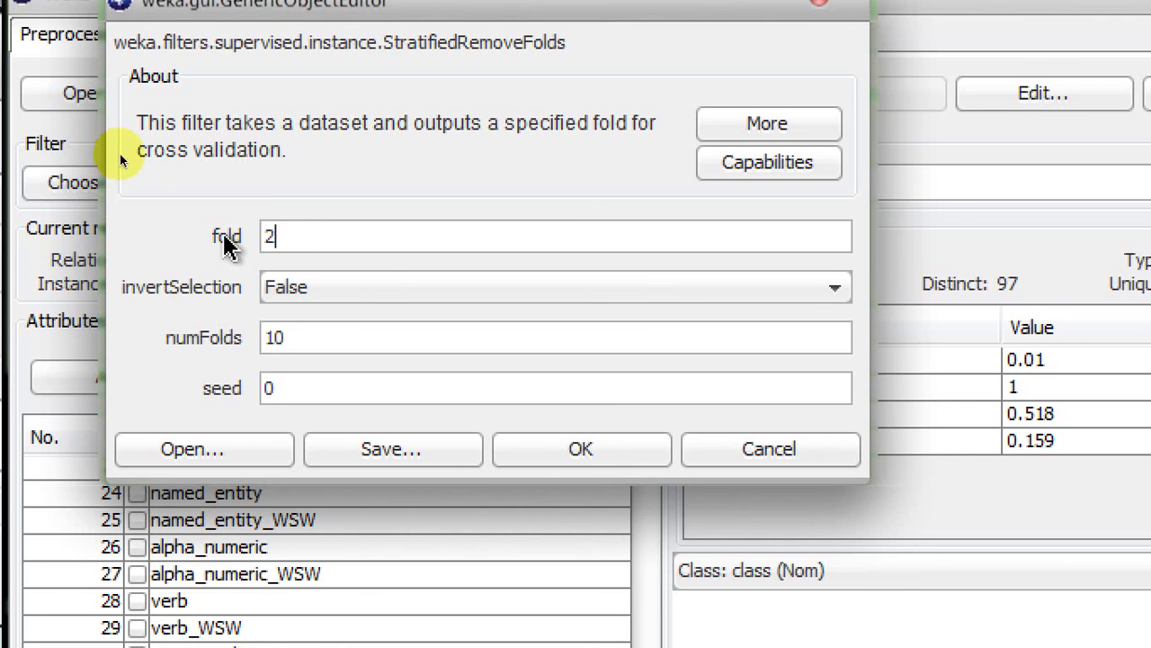
{"action": "left_click", "coordinate": [586, 452]}
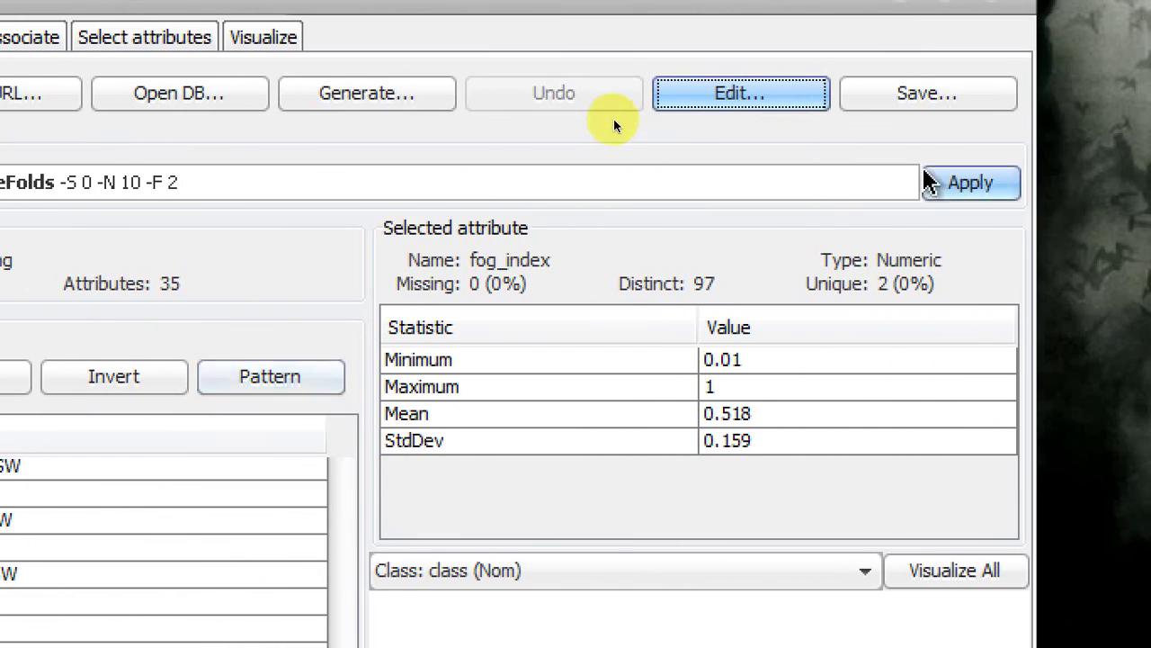
{"action": "left_click", "coordinate": [930, 184]}
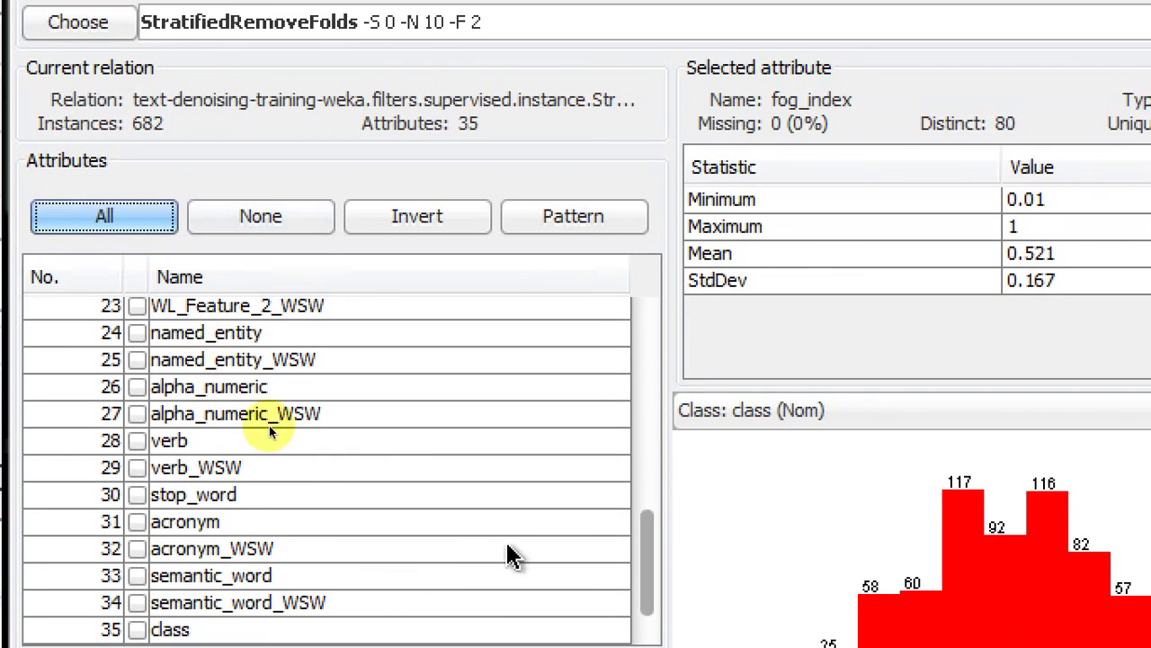
View semantic_word_WSW, then the class attribute showing 38 yes and 644 no
{"action": "left_click", "coordinate": [608, 607]}
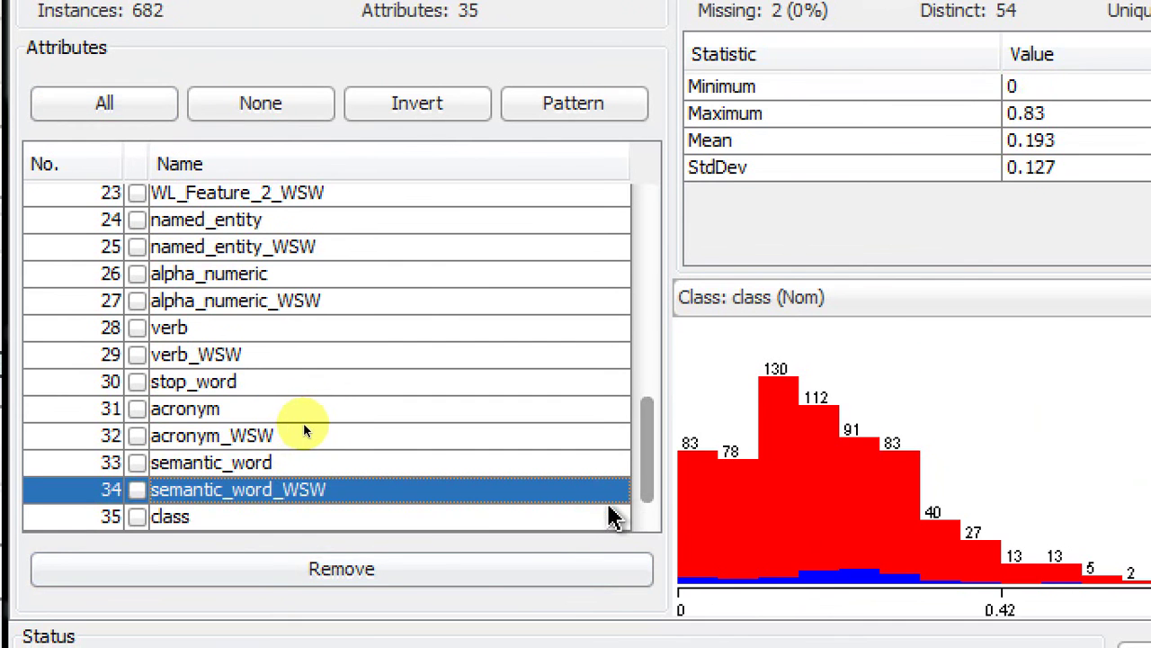
{"action": "left_click", "coordinate": [612, 518]}
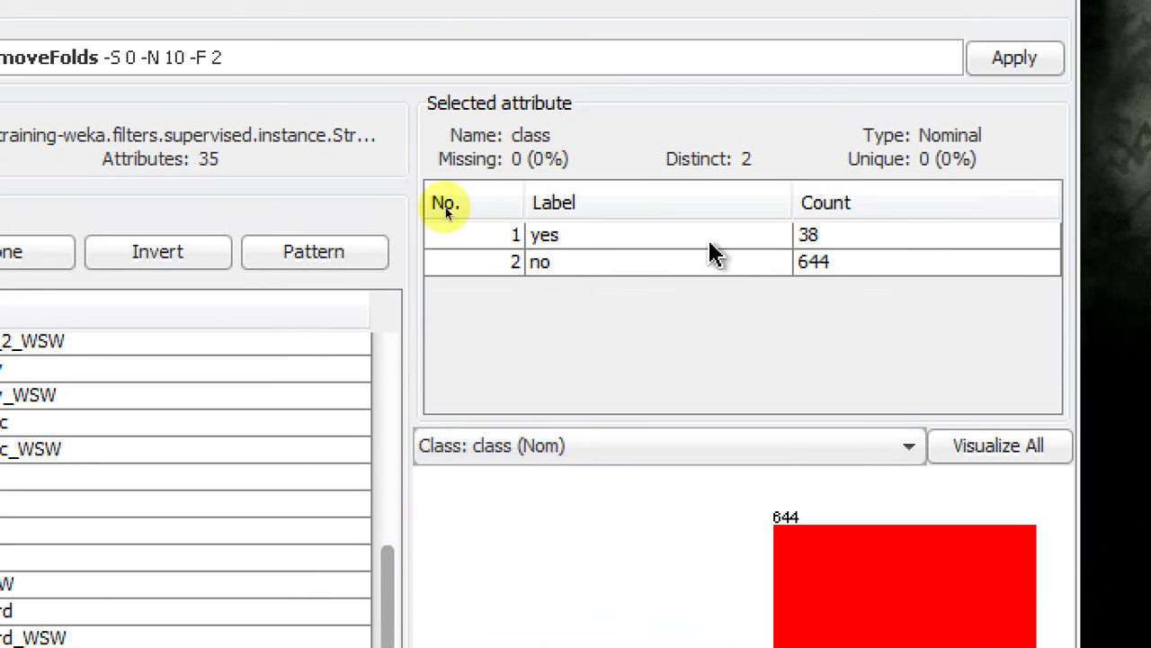